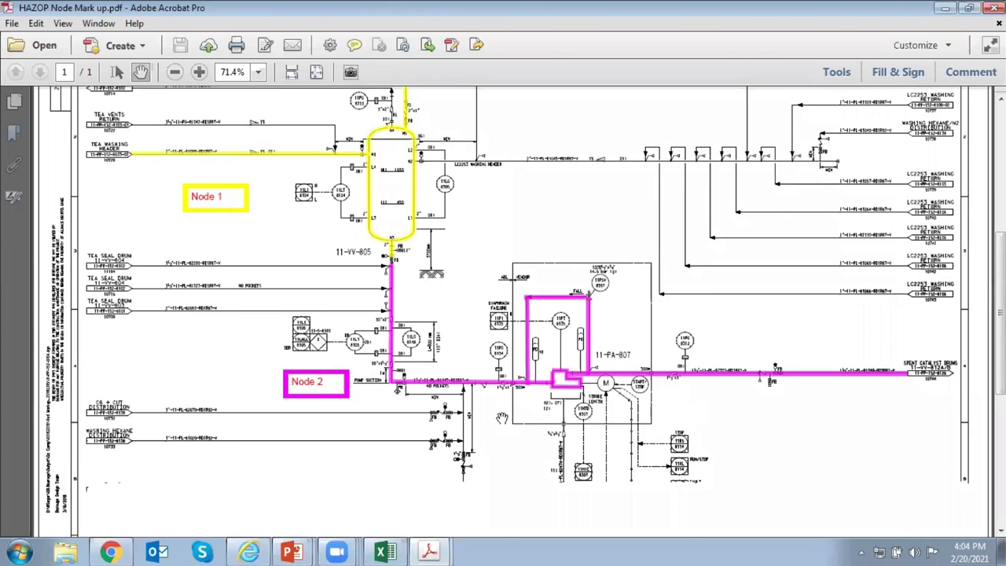
Examine the Node 1 and Node 2 mark-ups and the pump lines on the HAZOP piping diagram
scroll(512, 396, down, 2)
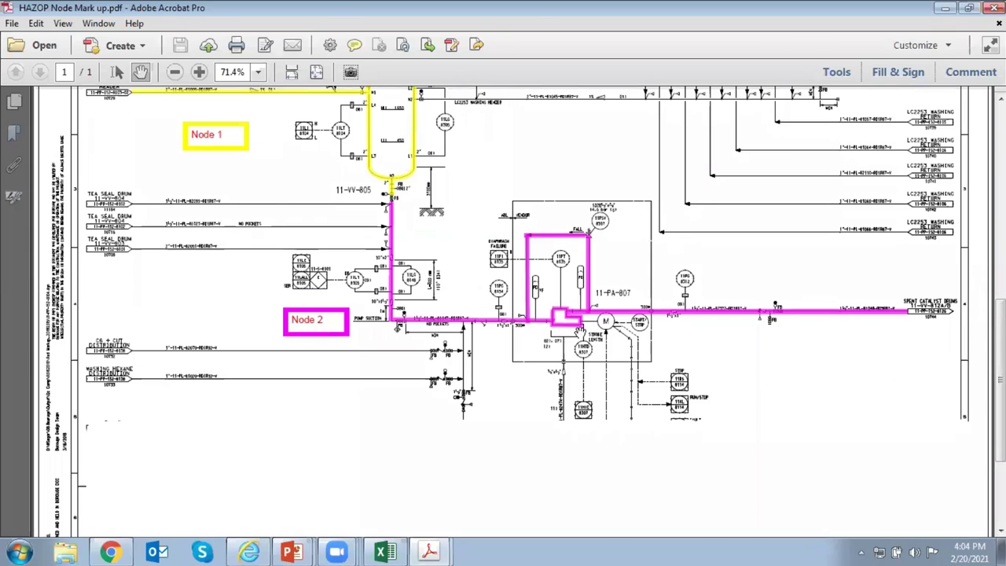
scroll(777, 363, down, 1)
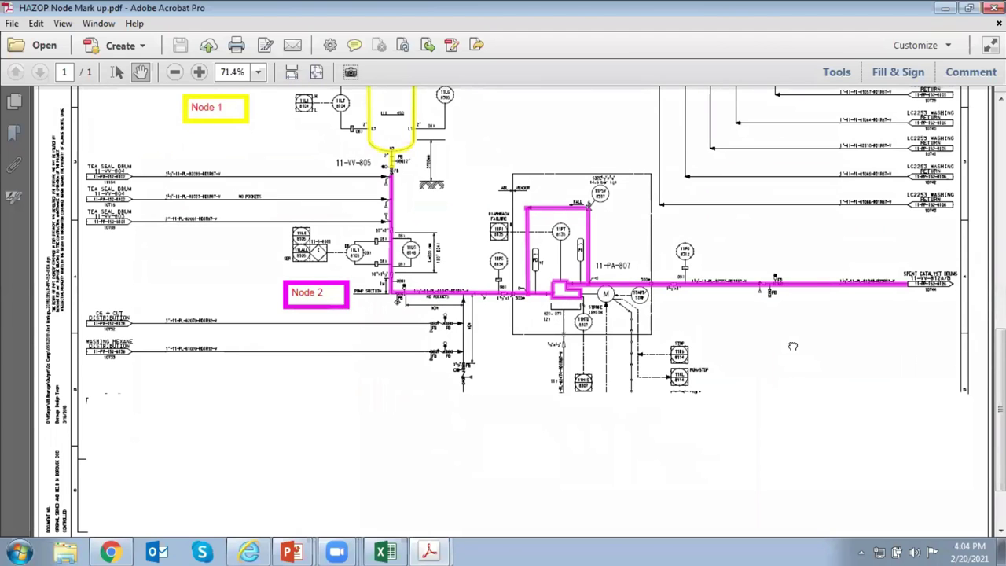
scroll(796, 379, up, 1)
scroll(797, 378, up, 1)
scroll(796, 387, up, 2)
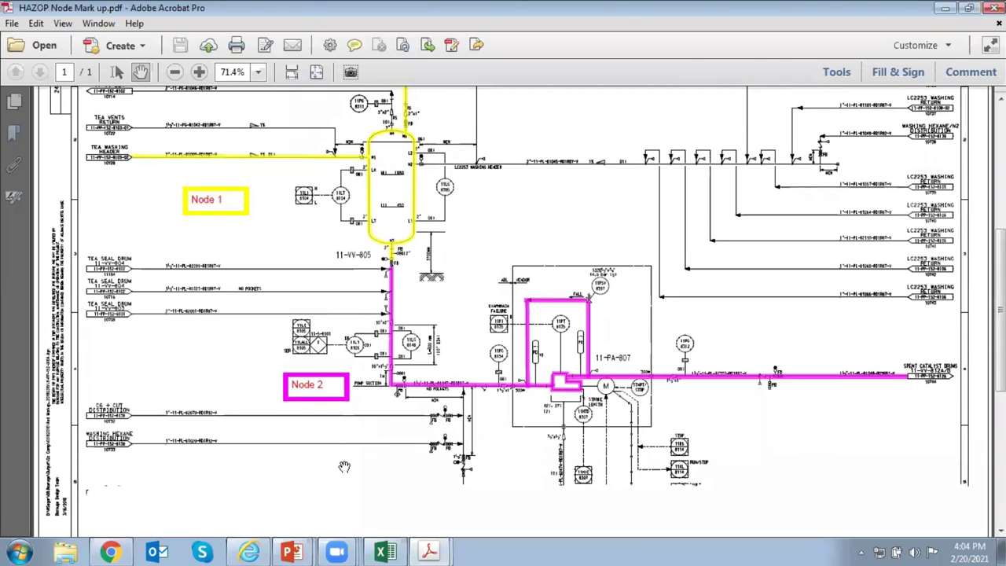
Switch to the VAIL-PHA project page in Internet Explorer and toggle the Company and Main Contractor logo options
click(259, 544)
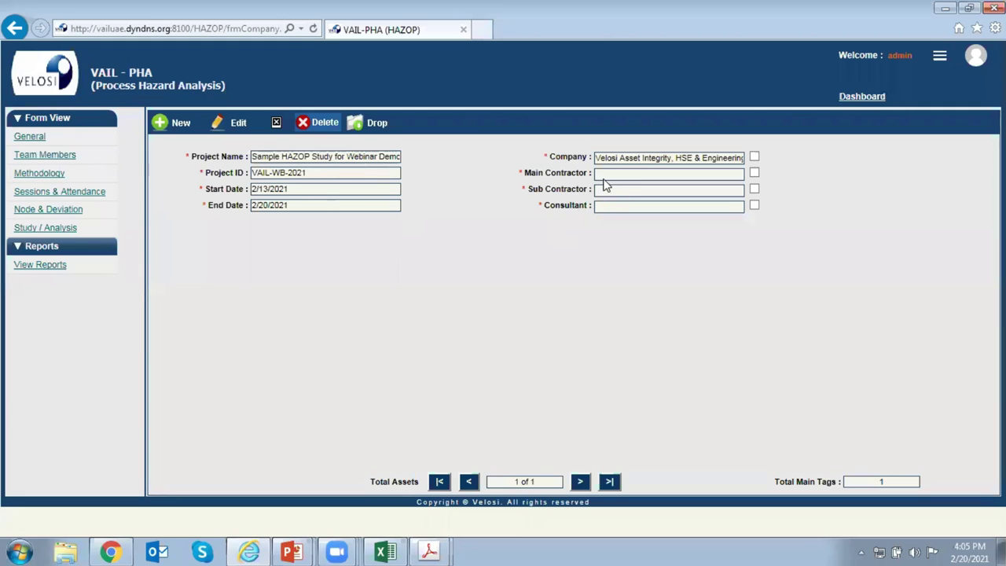
click(755, 157)
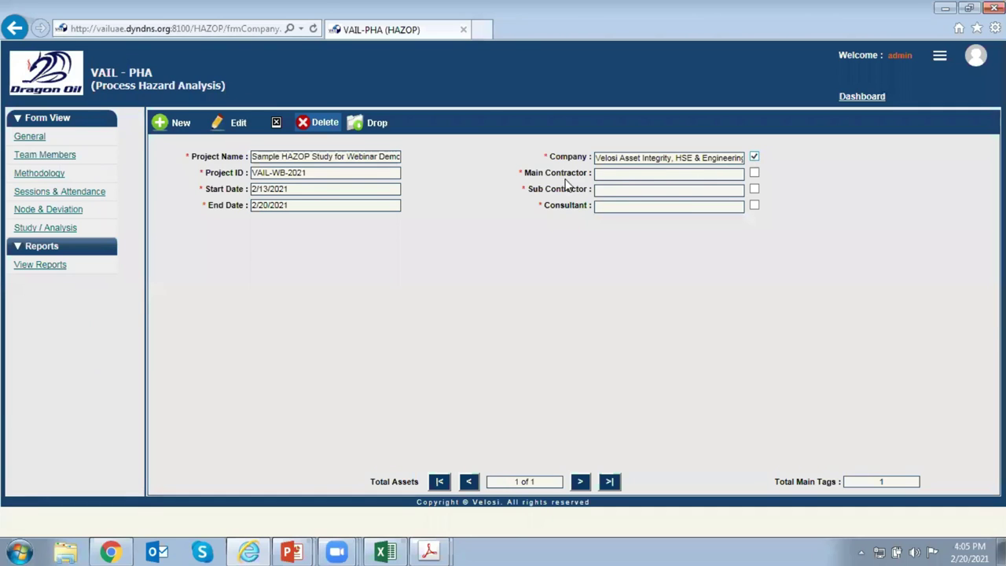
click(754, 175)
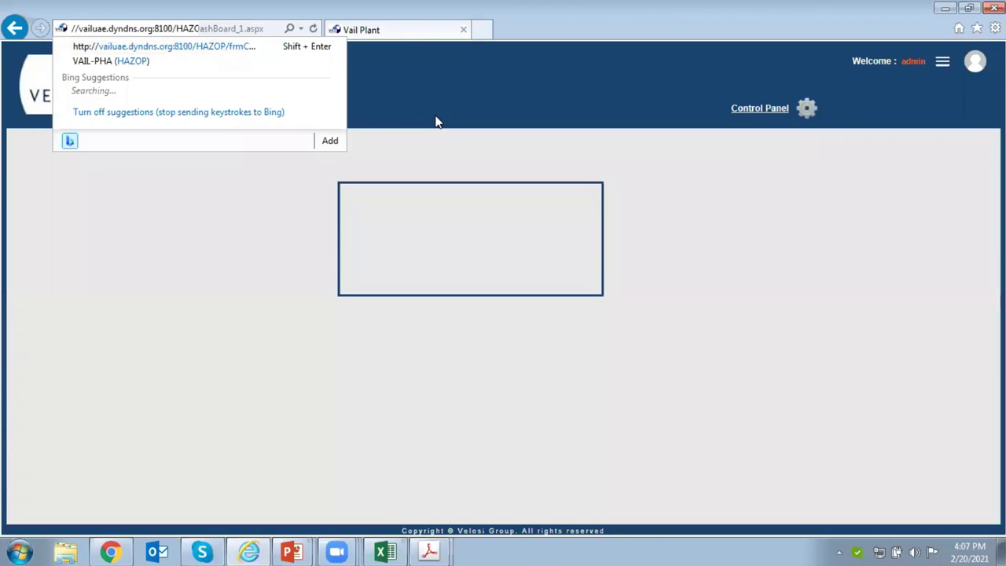
click(163, 46)
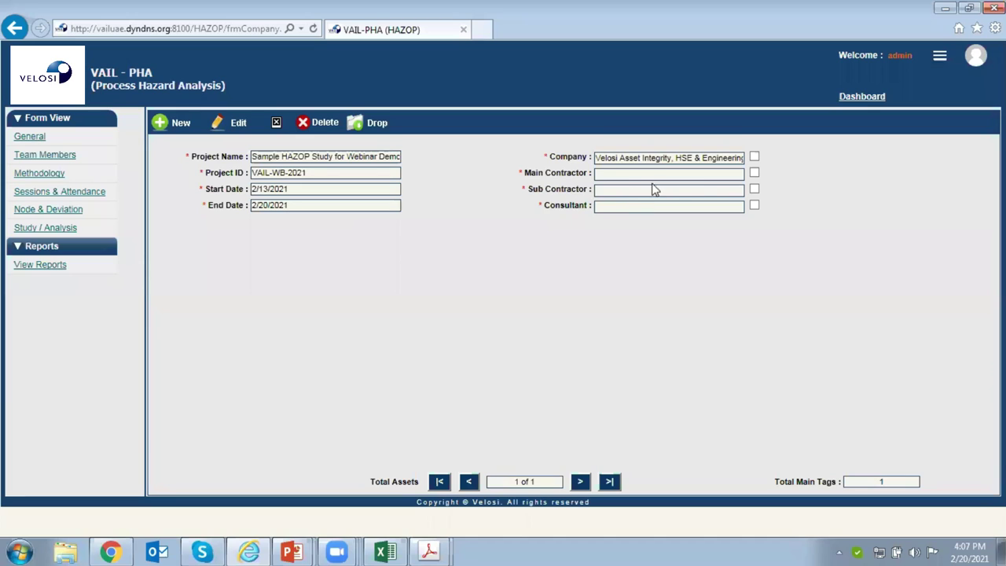
click(755, 174)
Review the project's team members, methodology, and sessions and attendance records
click(62, 157)
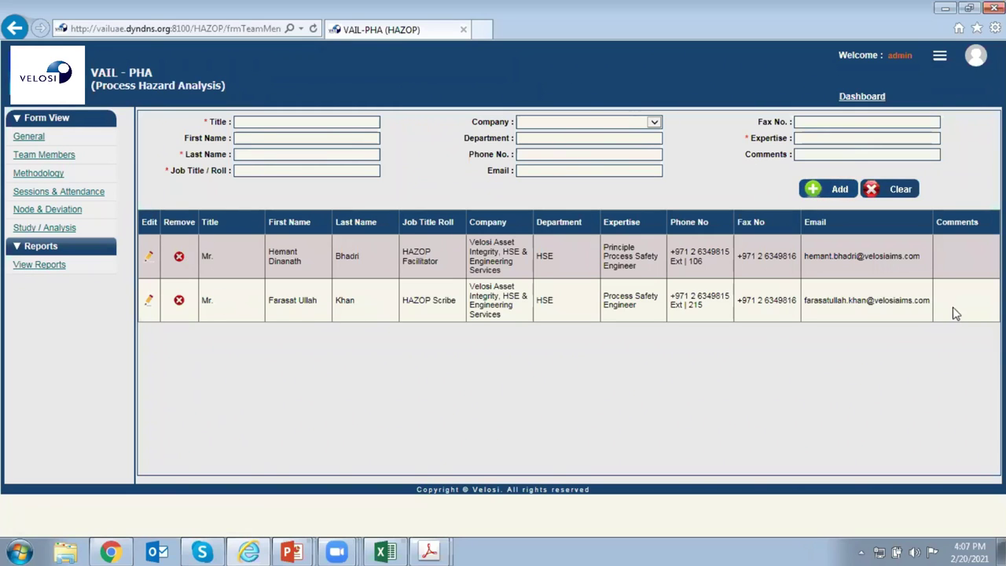
click(44, 174)
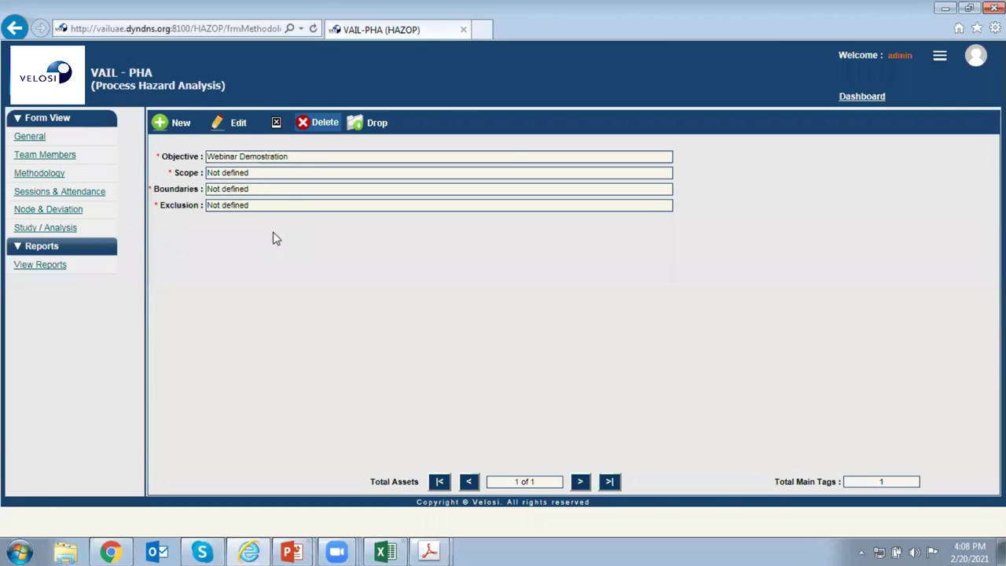
click(49, 197)
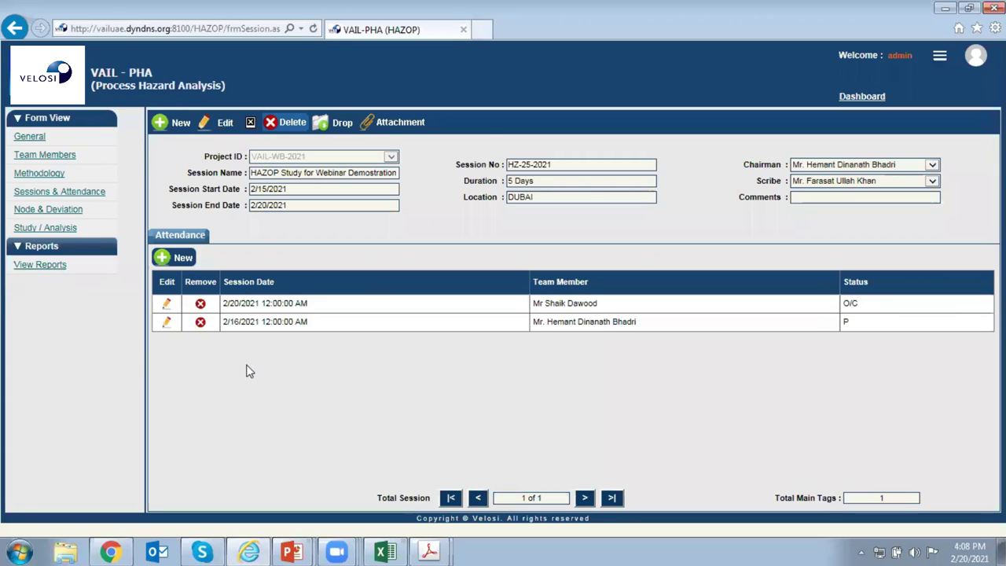
Review the Node-1 record and its list of deviations, parameters and guide words
click(43, 213)
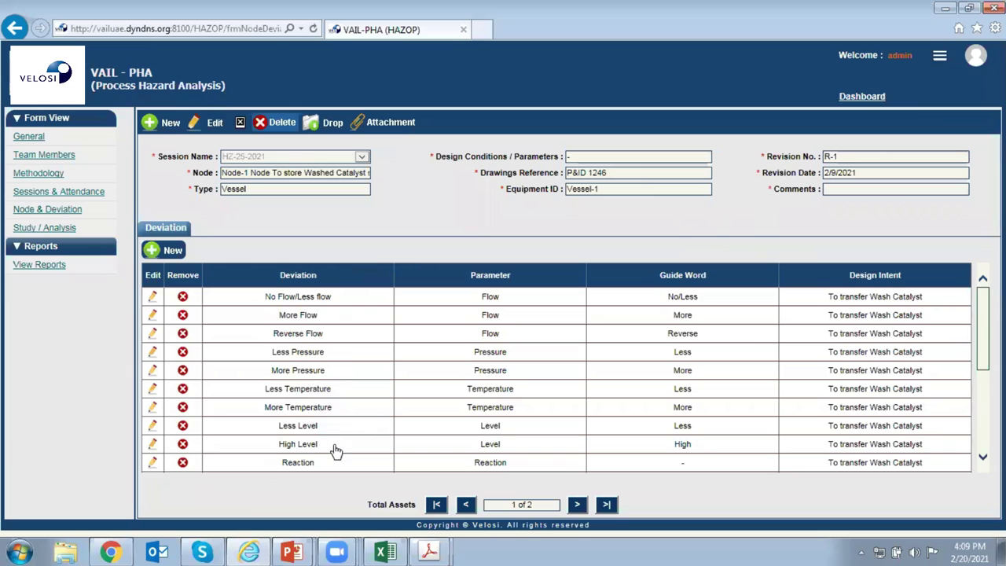
scroll(342, 440, down, 2)
scroll(344, 417, down, 4)
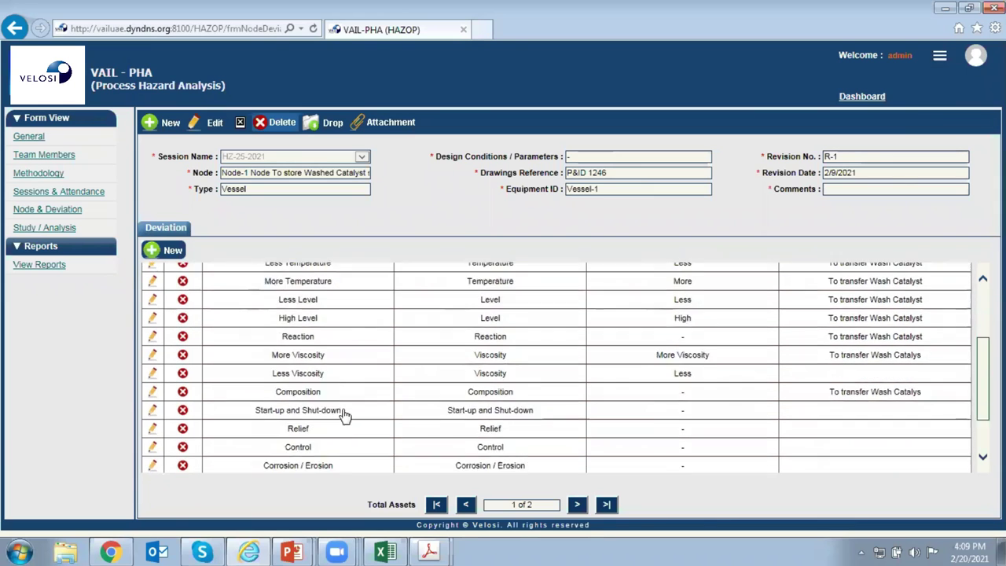
scroll(319, 334, up, 2)
scroll(318, 334, up, 2)
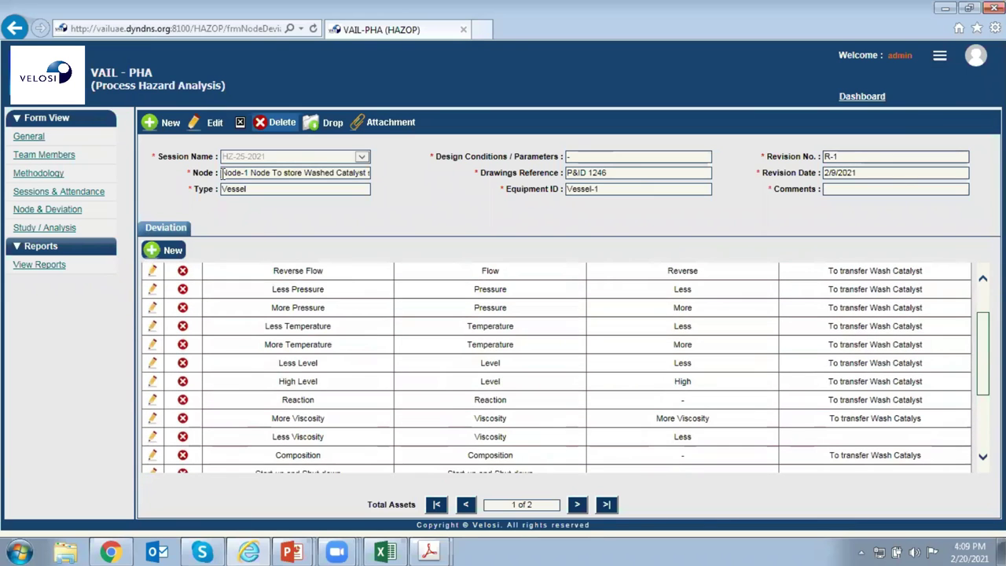
scroll(416, 391, up, 2)
scroll(390, 385, up, 1)
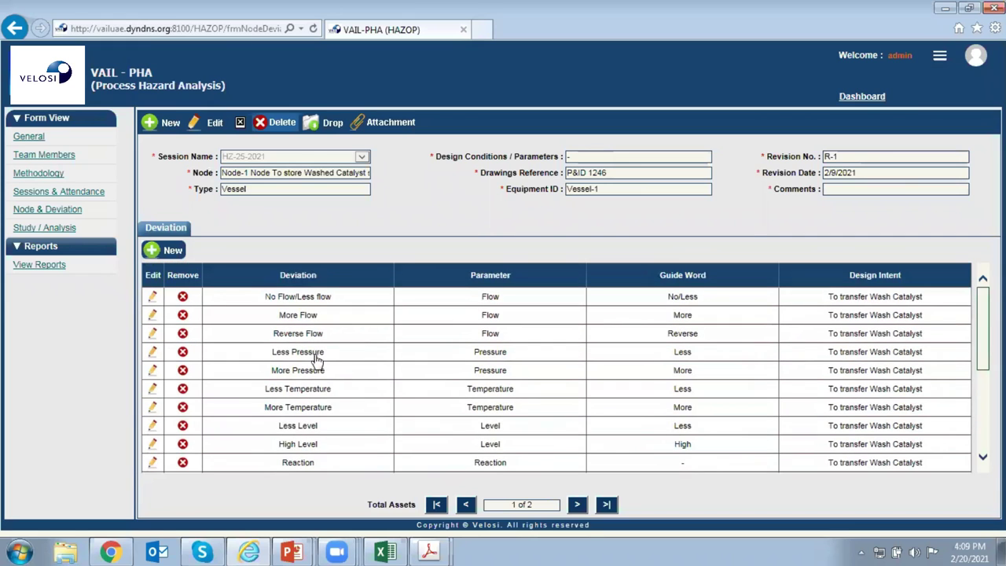
Show the Node-2 record and look through its deviation list
click(577, 505)
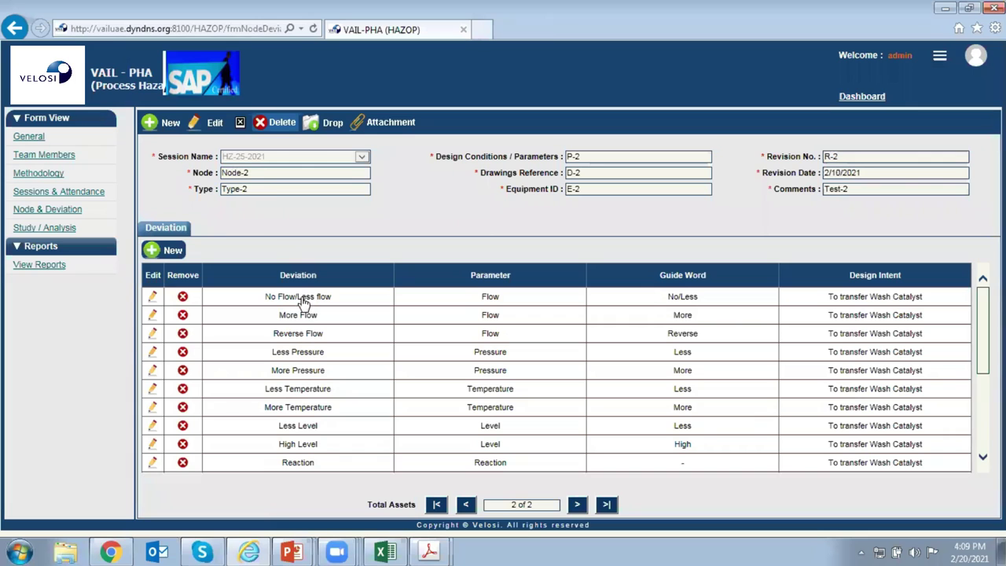
scroll(304, 311, down, 3)
scroll(288, 302, up, 3)
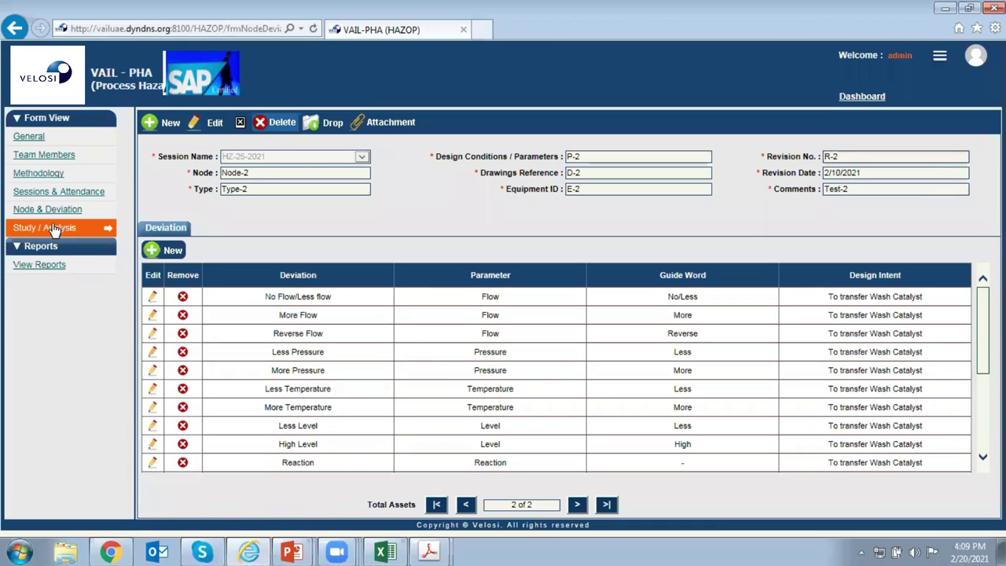
Open the study analysis for Node-1's No Flow/Less flow deviation and read the recorded cause and consequence
click(54, 228)
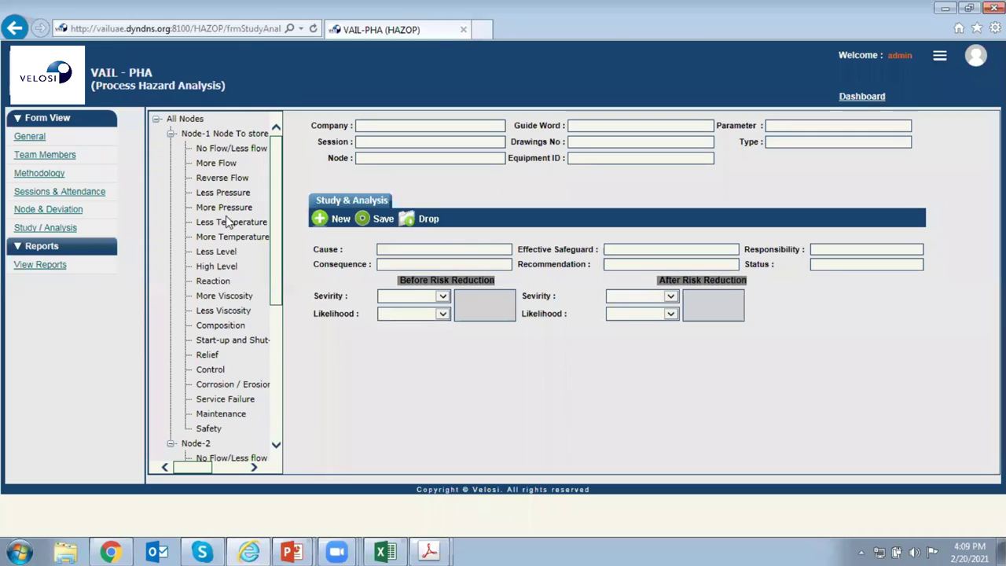
click(212, 151)
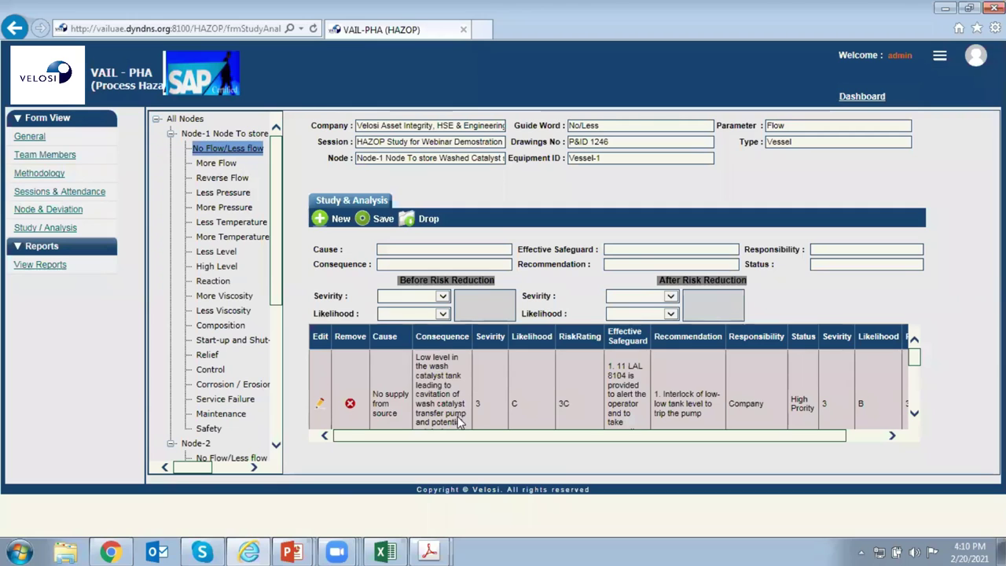
scroll(459, 405, down, 1)
scroll(455, 407, down, 1)
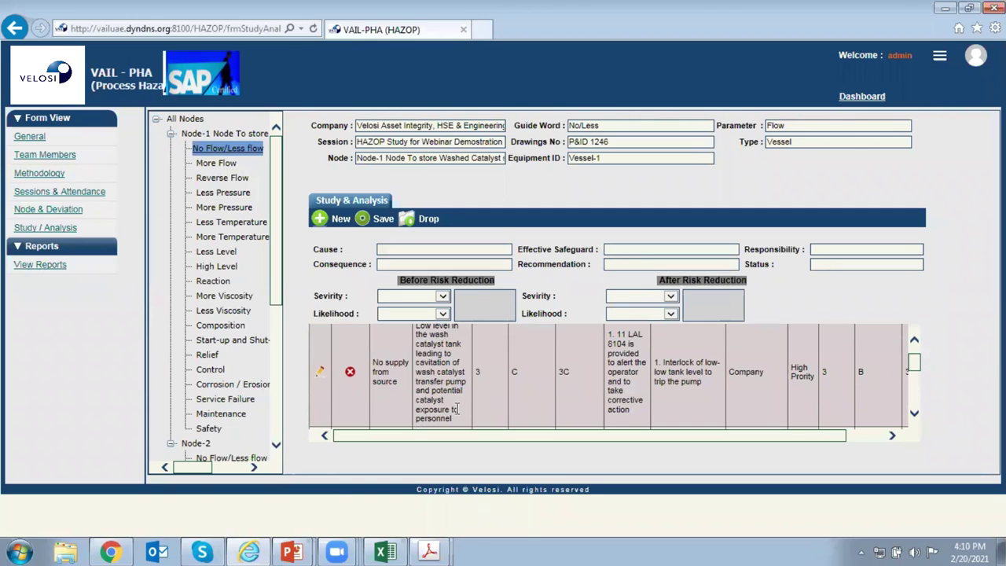
scroll(458, 405, down, 1)
scroll(463, 393, up, 3)
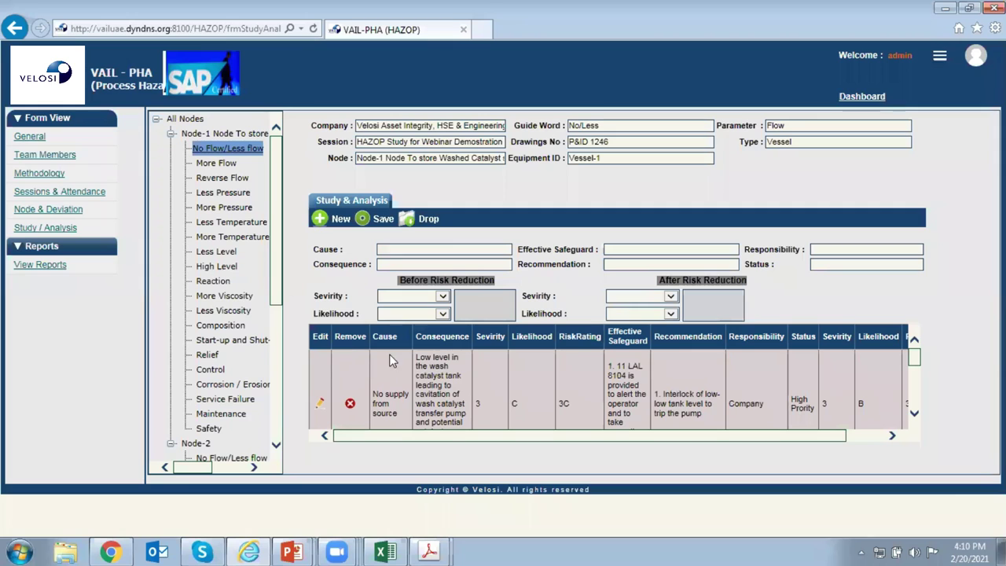
Examine the effective safeguard, recommendation and before-and-after risk ratings in the No Flow/Less flow entry
scroll(565, 376, down, 1)
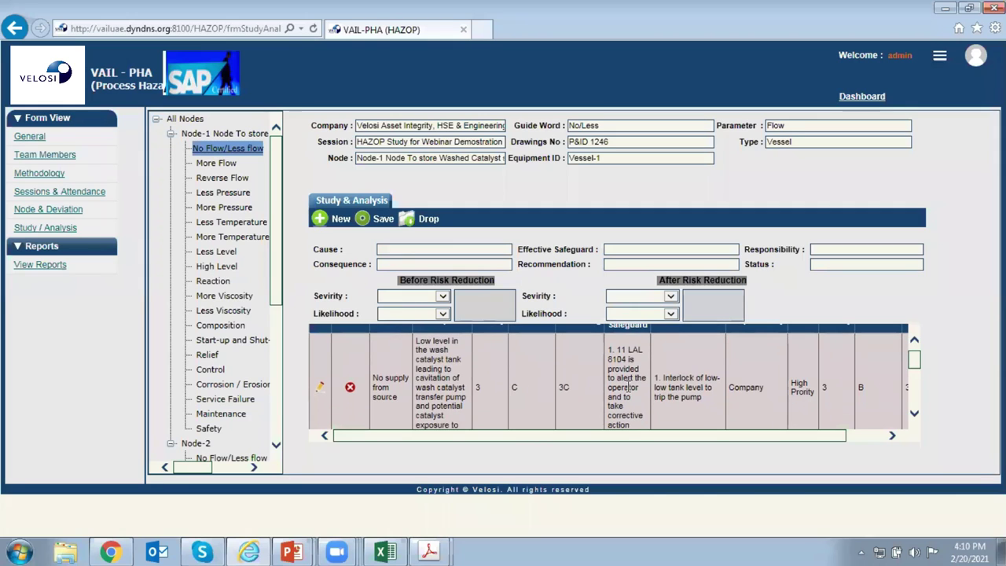
scroll(627, 381, down, 1)
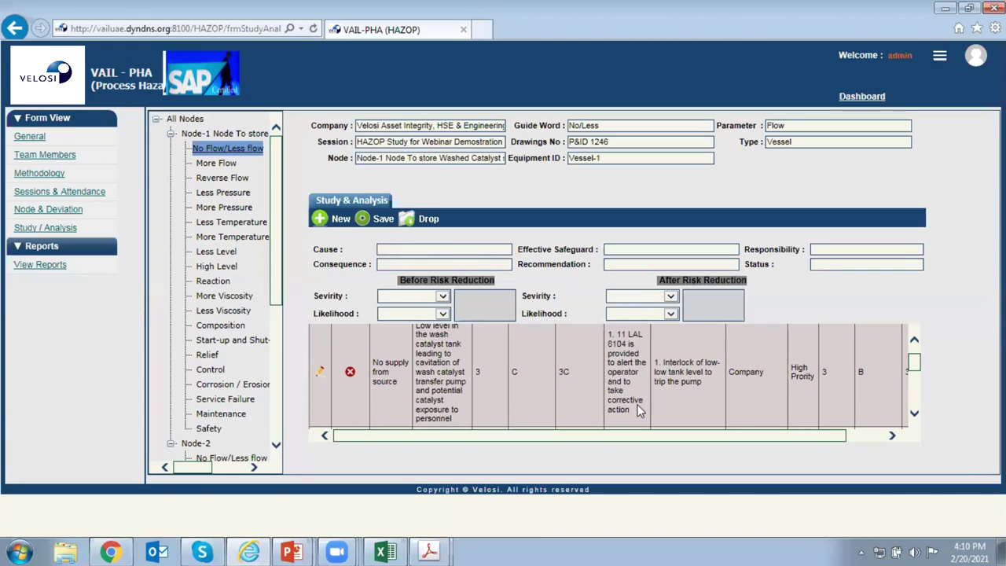
scroll(689, 392, up, 2)
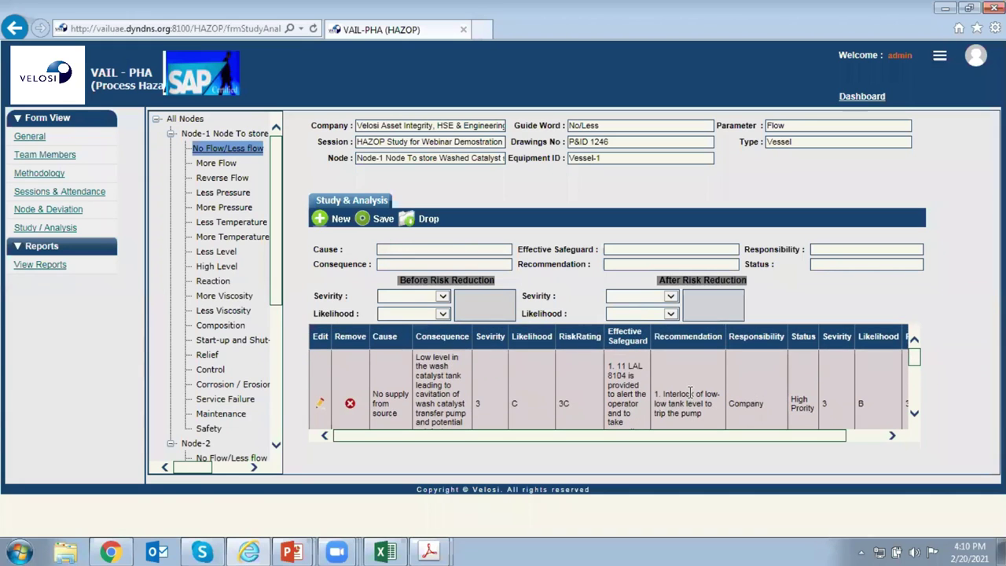
scroll(689, 393, down, 1)
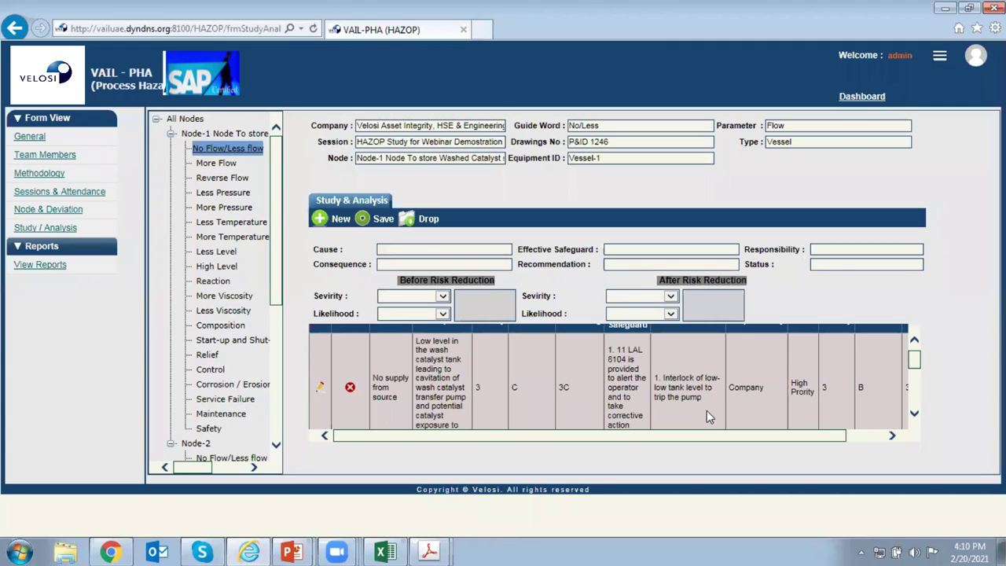
scroll(703, 410, up, 1)
drag(707, 440, 744, 440)
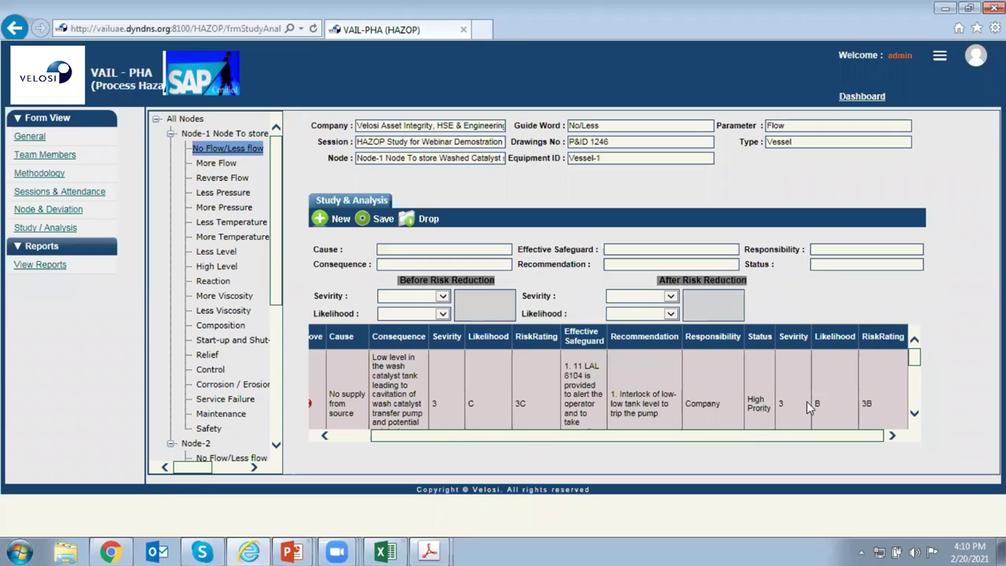
drag(823, 432, 744, 431)
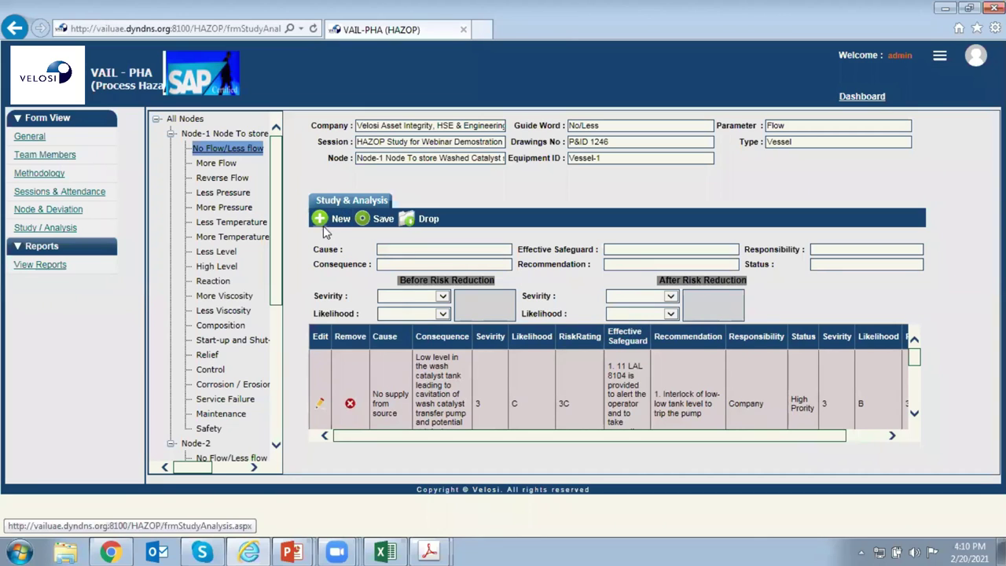
click(391, 249)
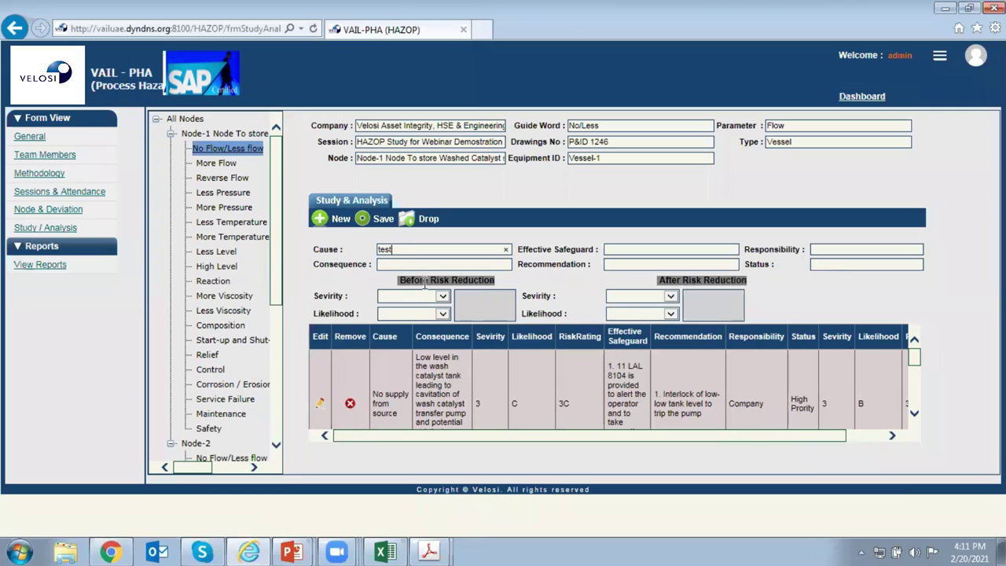
key(BackSpace)
drag(395, 248, 371, 250)
key(Caps_Lock)
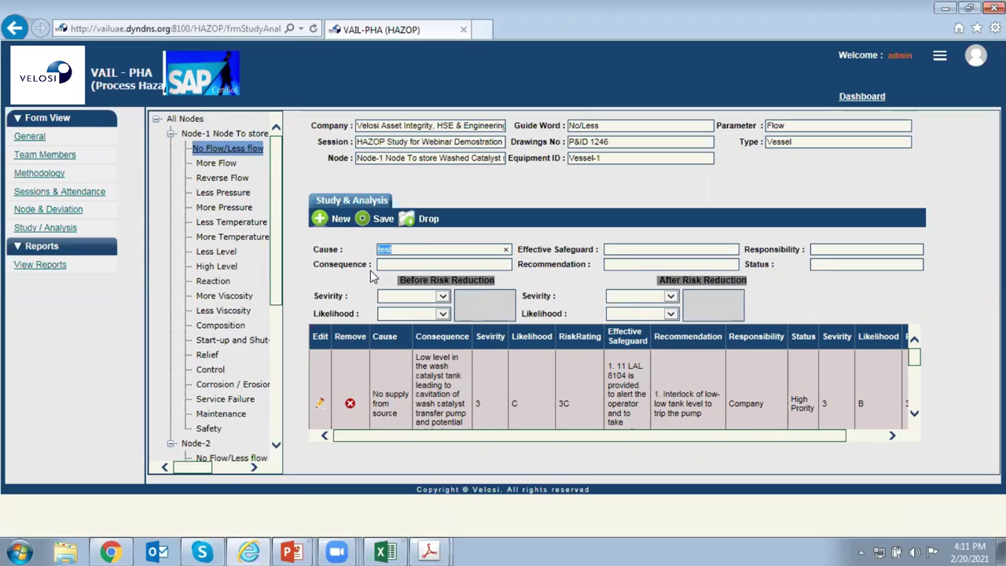
text(No)
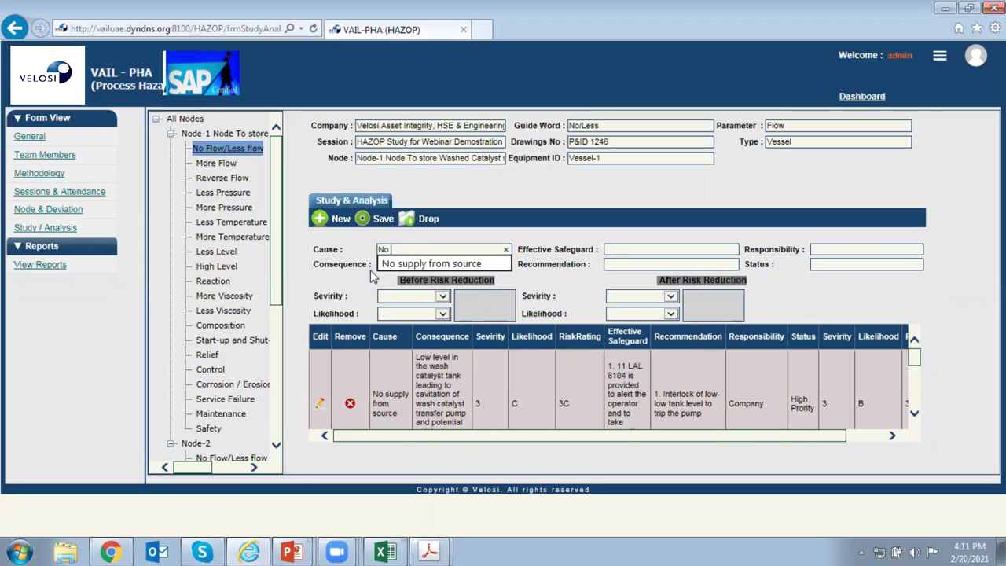
key(Caps_Lock)
key(BackSpace)
key(BackSpace)
text(n)
key(Escape)
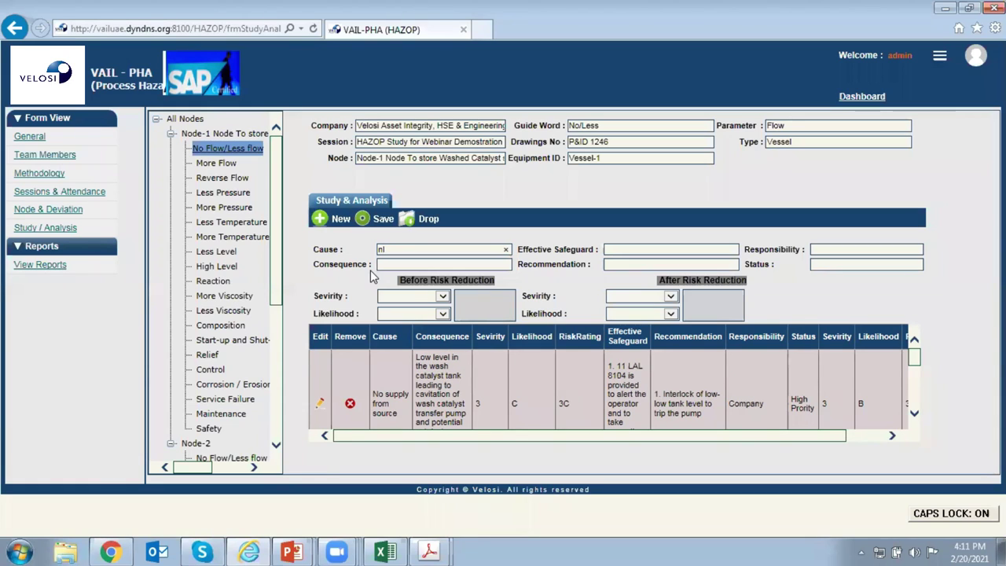
key(BackSpace)
Enter "Nitrogen supply failure" as the cause and "No Transfer" as the consequence of the new analysis entry
text(N)
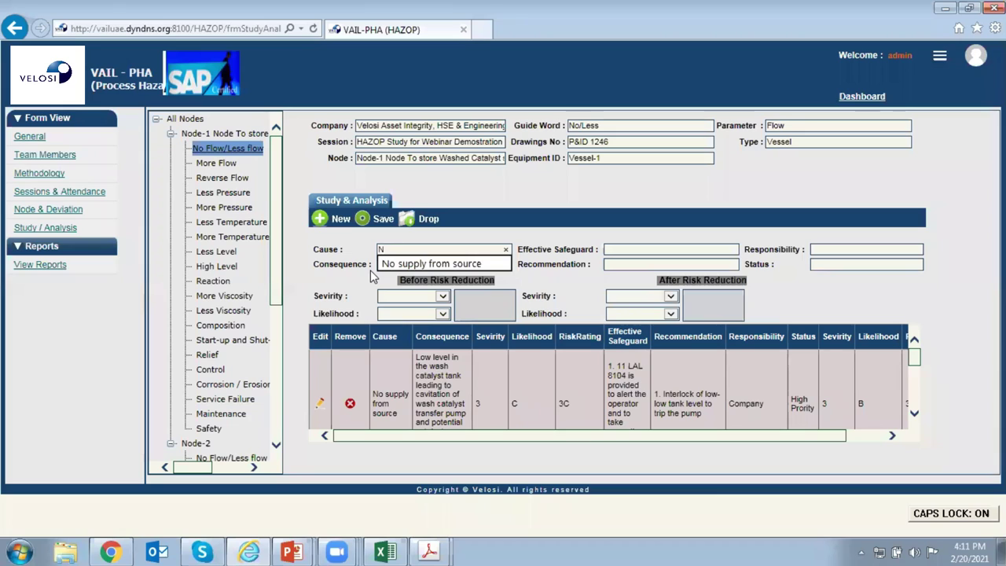
key(Caps_Lock)
text(itrogen supply fa)
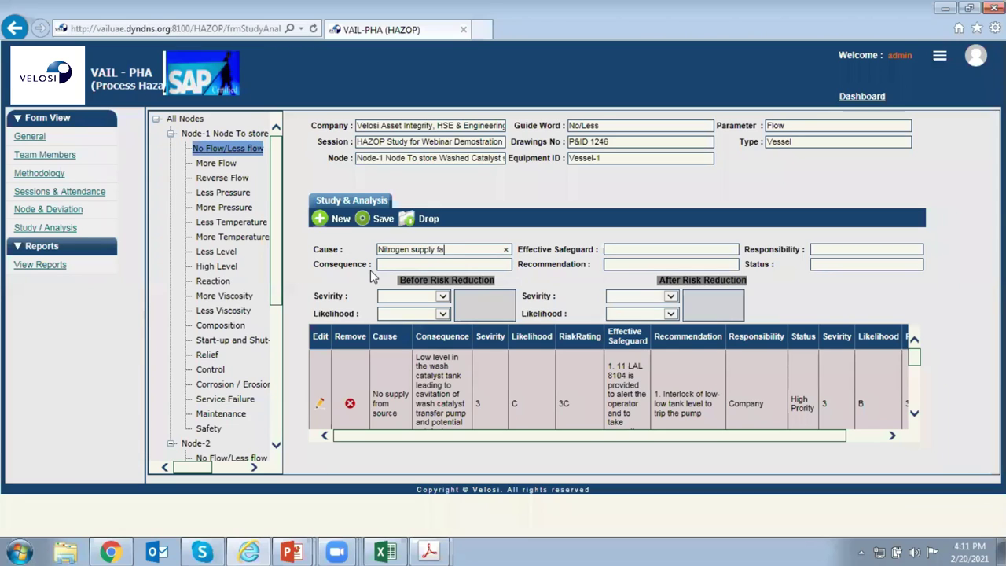
text(il)
text(ure)
text(No Transfer)
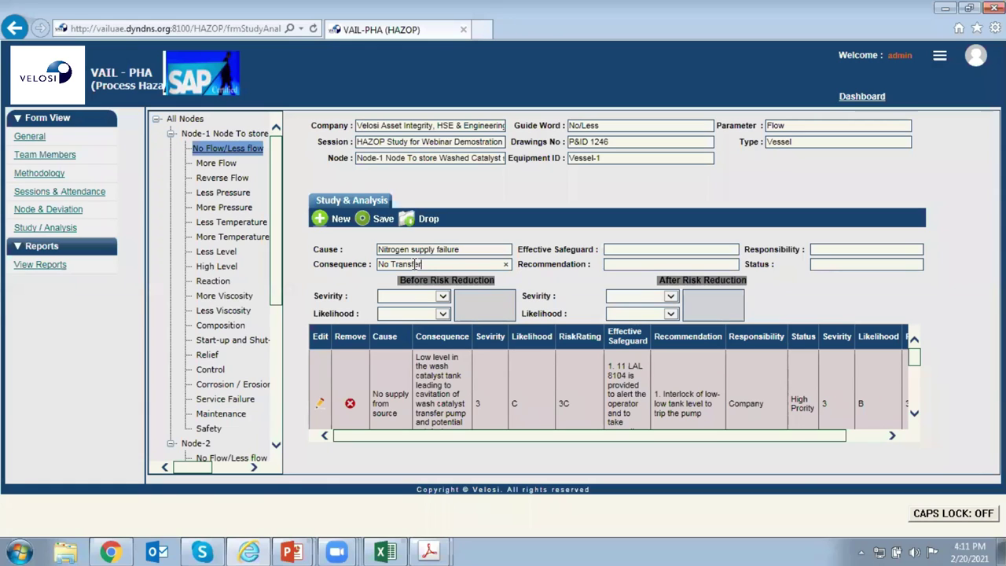
Enter "LAH" as the effective safeguard of the new analysis entry
click(611, 248)
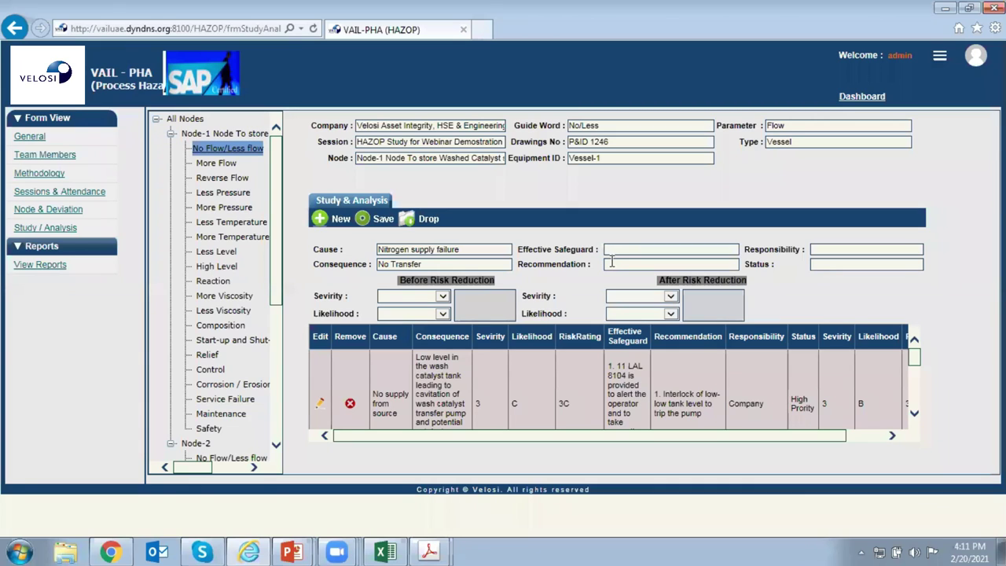
key(Caps_Lock)
key(BackSpace)
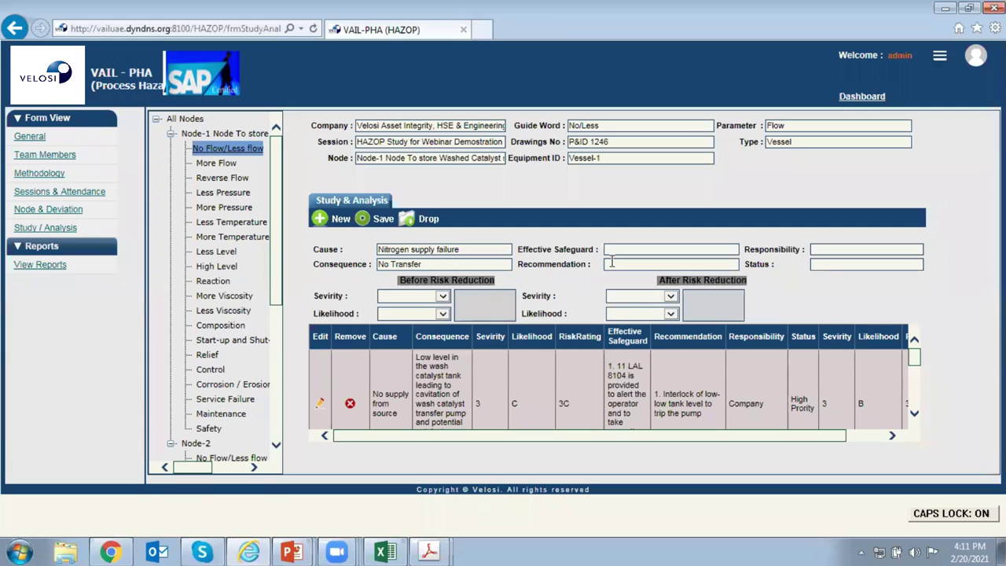
text(LAH)
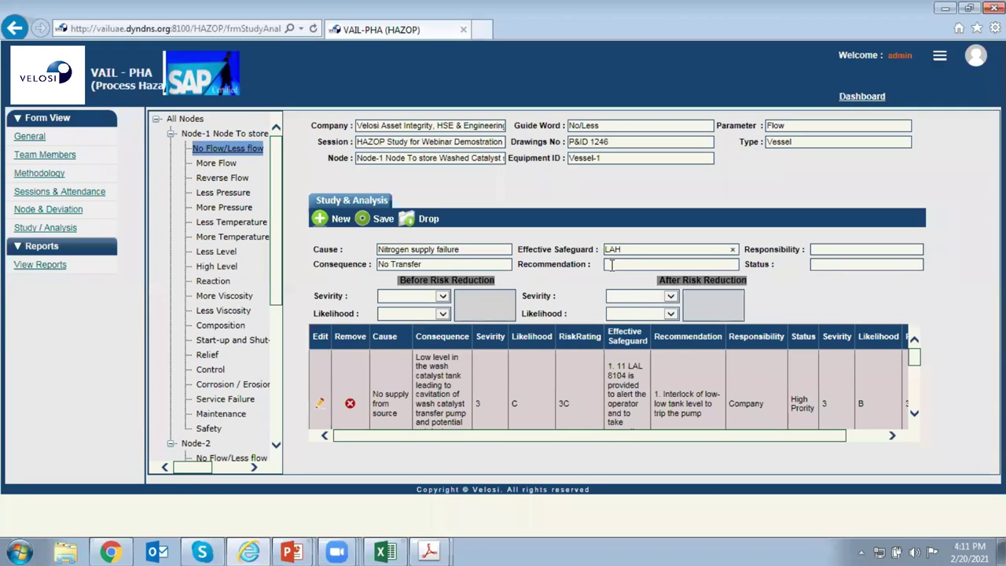
Fill in the new entry's recommendation, responsibility and status with a dash ("-") each
key(Tab)
text(-)
click(817, 249)
text(-)
click(815, 264)
text(-)
Rate the risk before reduction as severity 3 (injury or moderate health impacts) and likelihood C, and save the entry
click(445, 297)
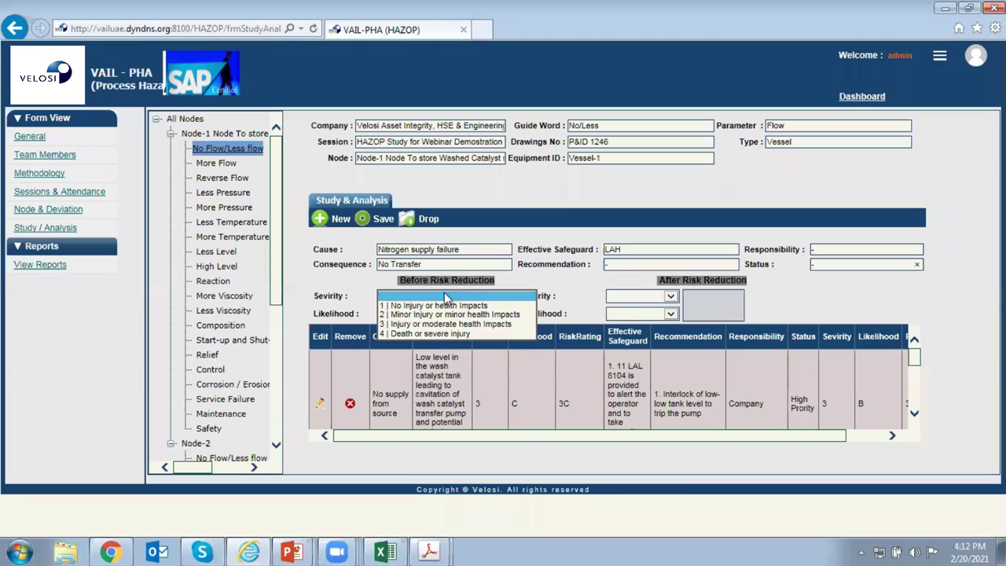
click(418, 325)
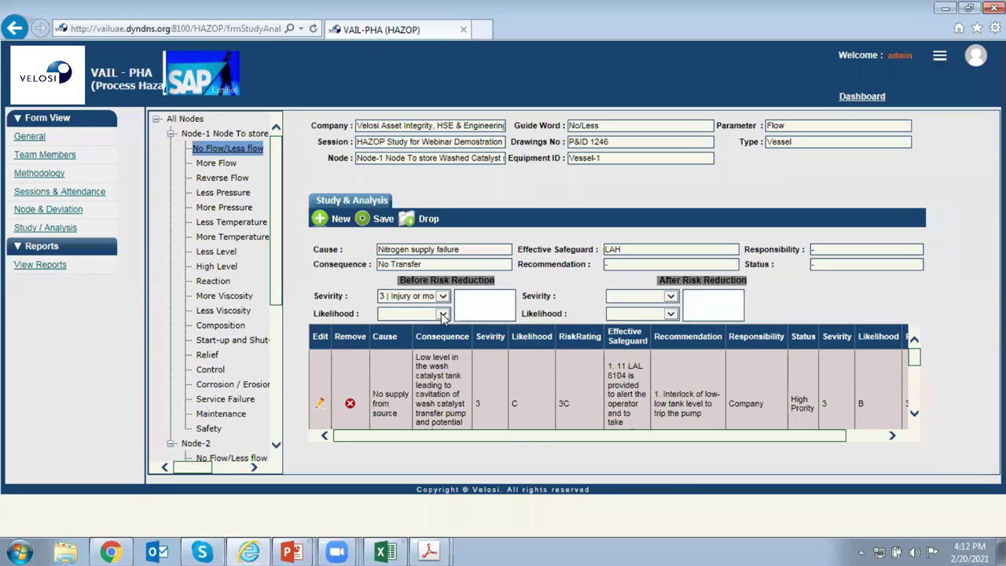
click(439, 314)
click(424, 340)
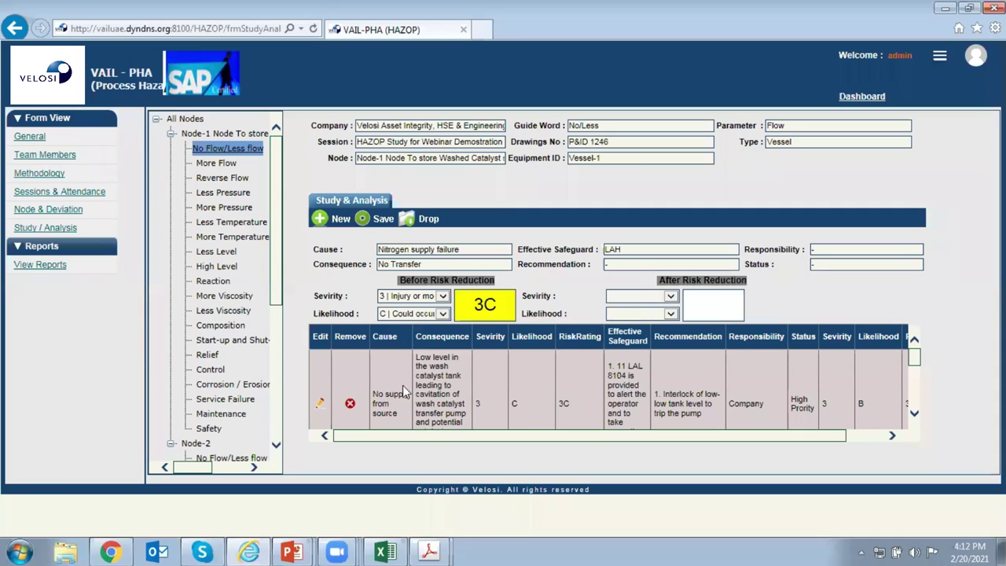
click(382, 219)
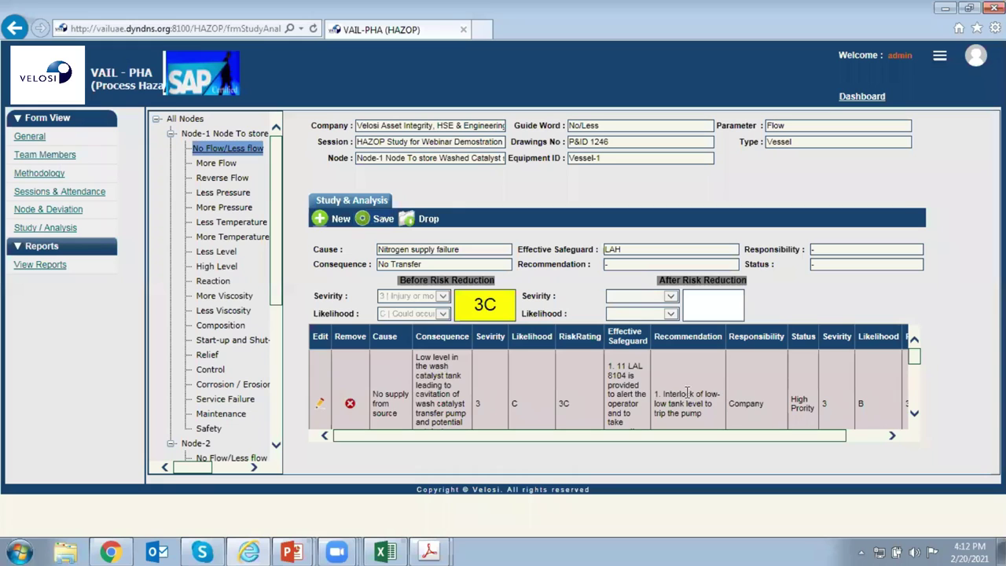
Look through the recorded No Flow/Less flow analysis entries and the deviation lists of Node-1 and Node-2
scroll(685, 390, down, 3)
scroll(685, 390, down, 1)
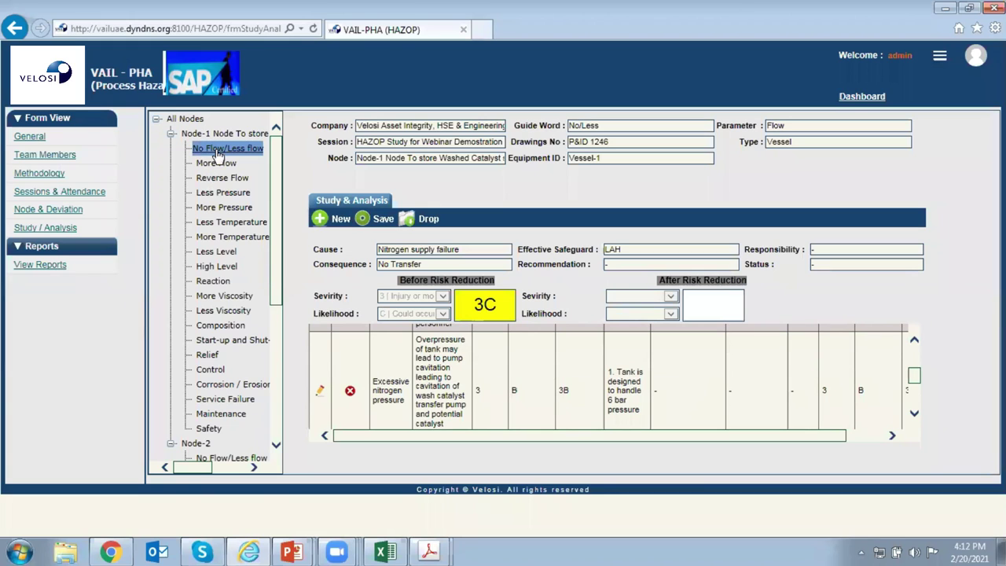
scroll(216, 259, down, 5)
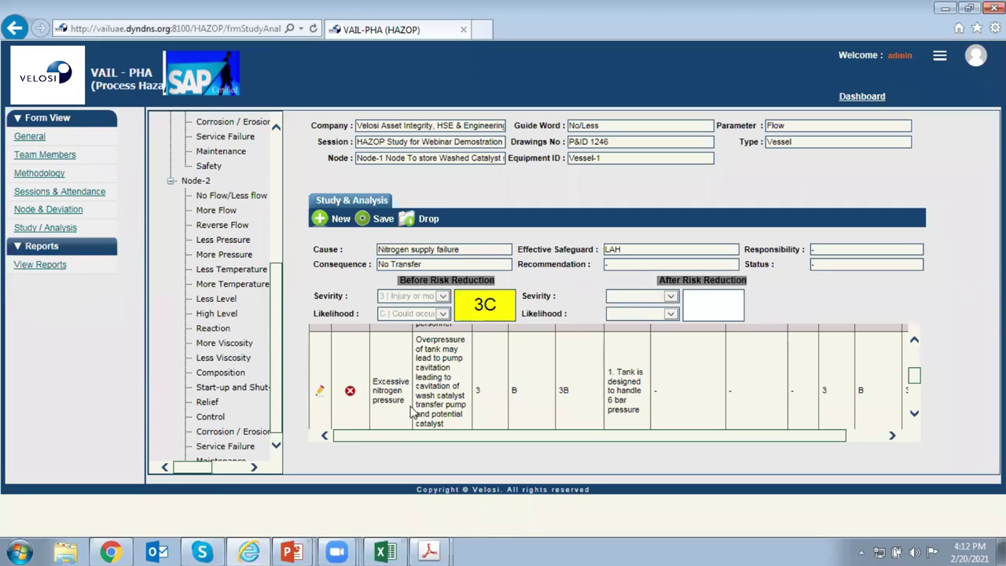
scroll(413, 415, up, 2)
scroll(416, 412, up, 2)
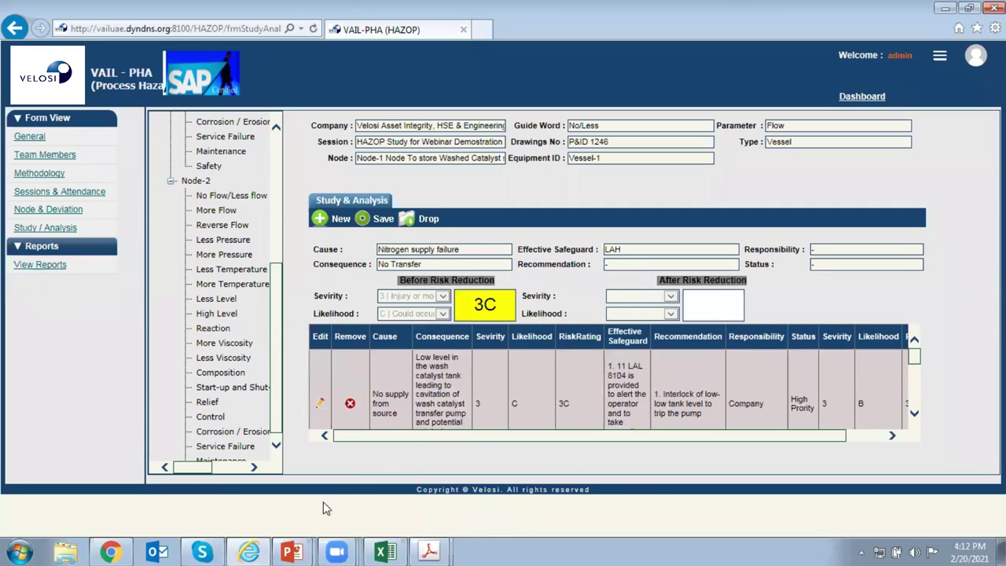
Switch to the running PowerPoint slide show of the HAZOP Study Webinar and show the Benefits slide
click(296, 550)
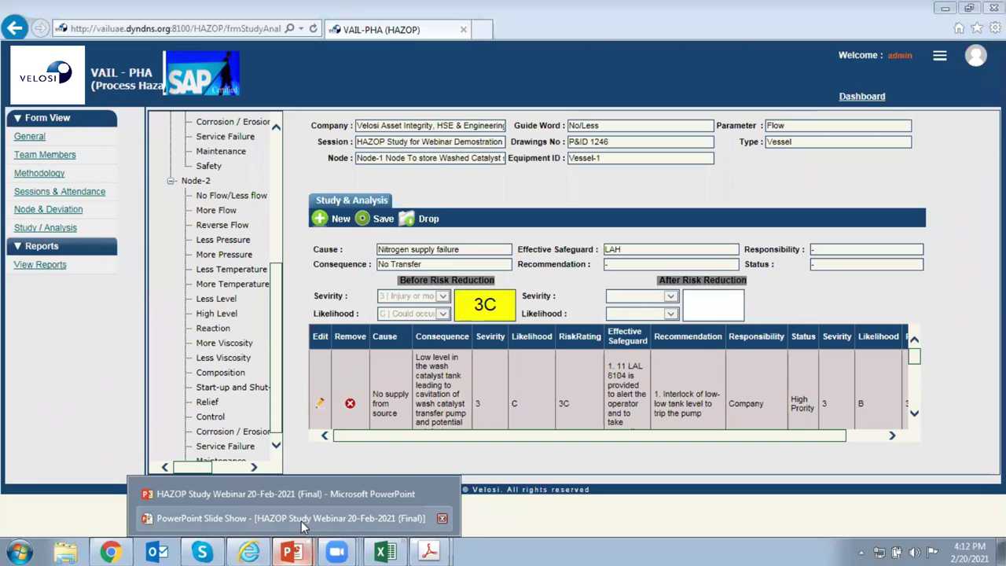
click(301, 521)
click(53, 431)
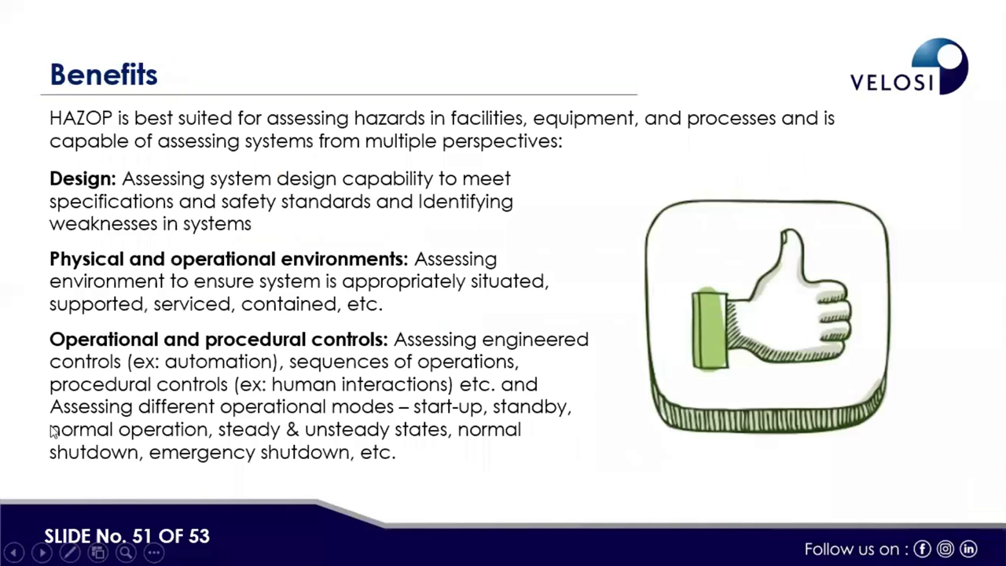